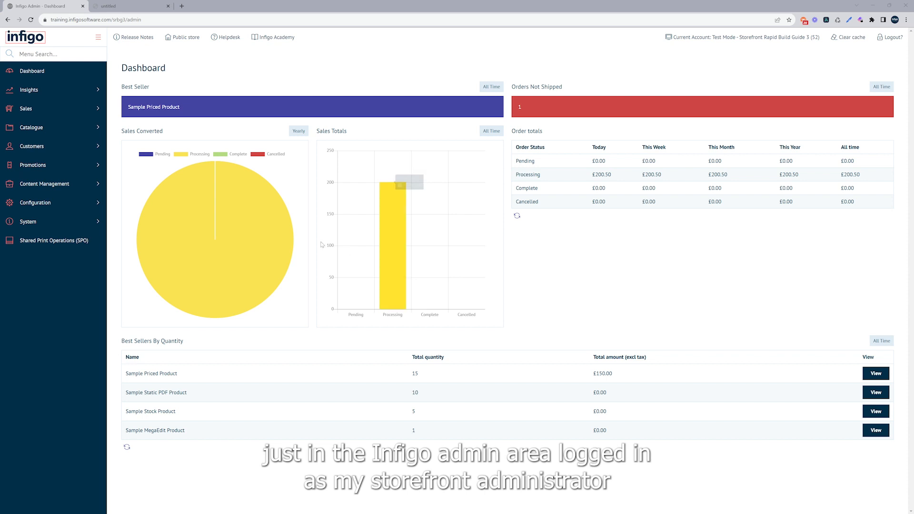
Open the details of the order listed in the storefront's sales orders
click(34, 111)
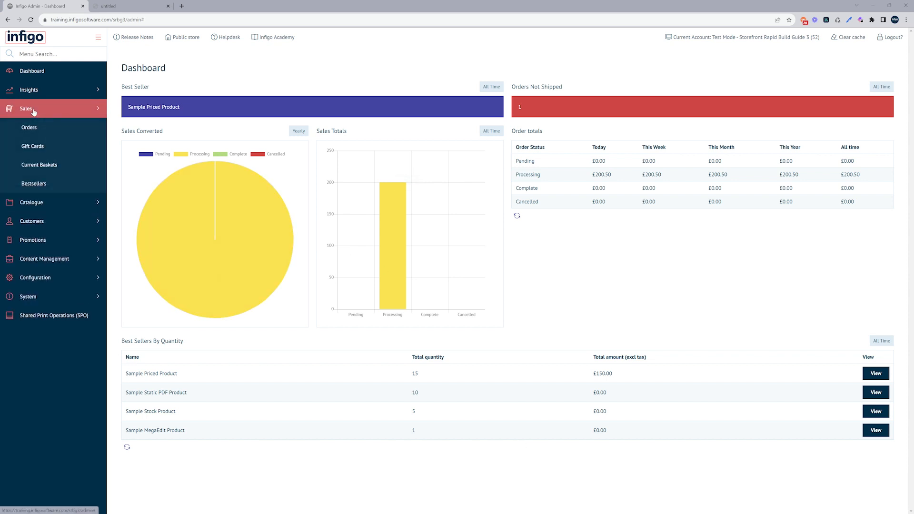
click(45, 127)
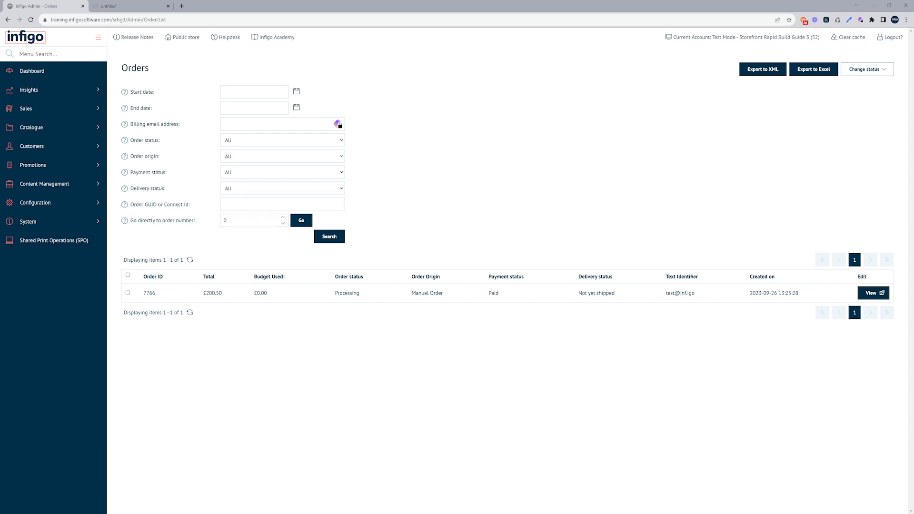
click(867, 297)
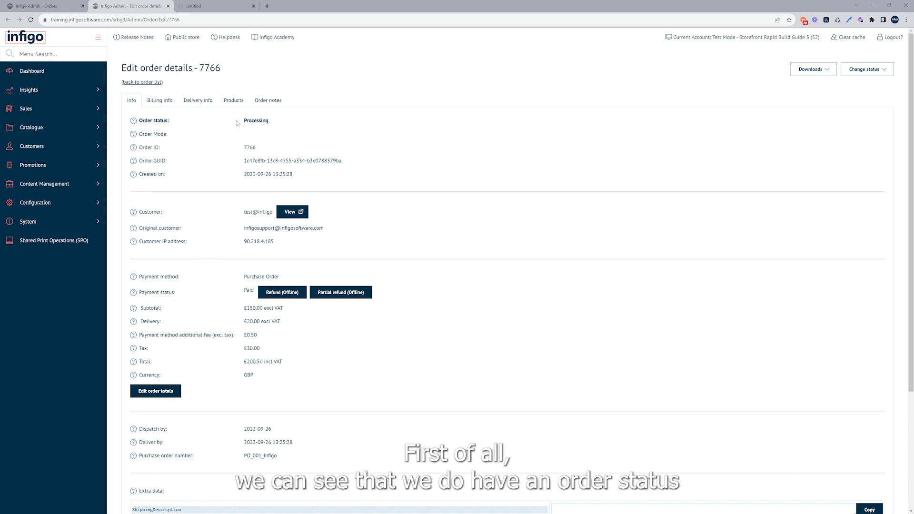
Examine the order's current status and the options for changing it
drag(245, 121, 275, 124)
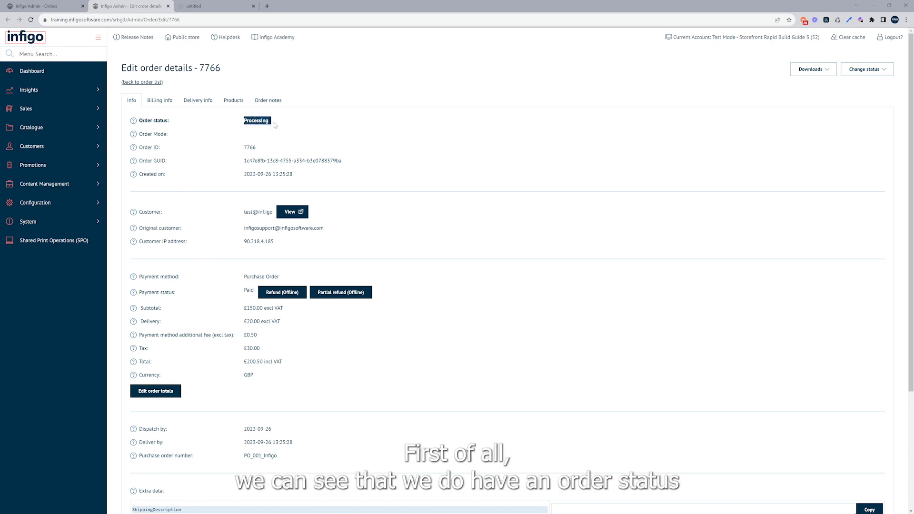
click(222, 122)
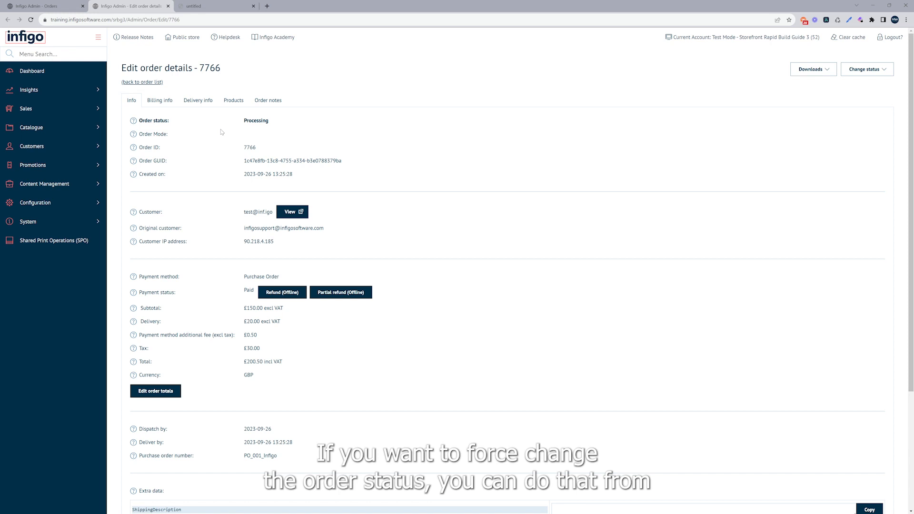
click(868, 72)
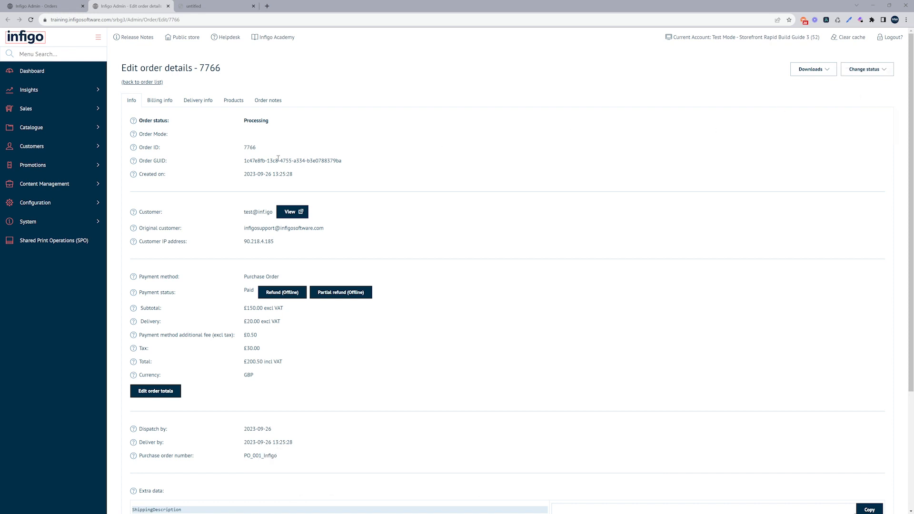
Open the order totals for editing, review the financial fields, and save the totals as they are
scroll(209, 195, down, 2)
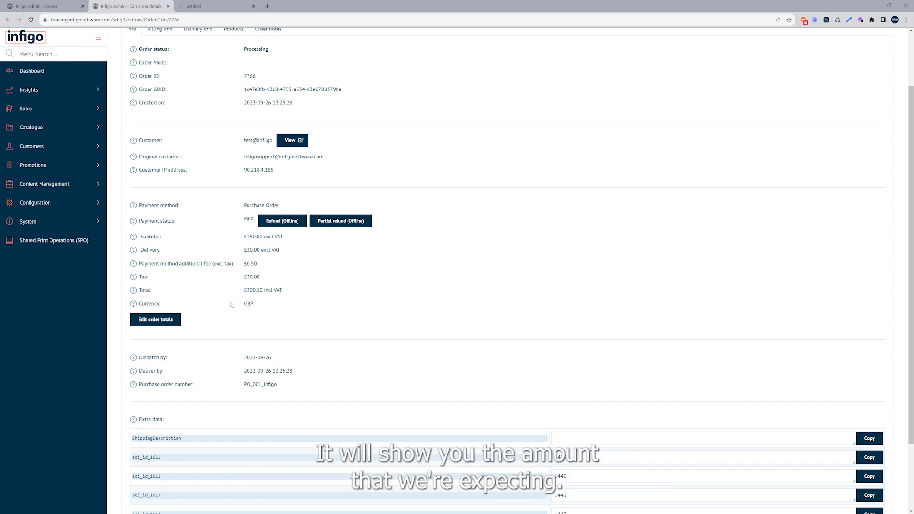
click(151, 321)
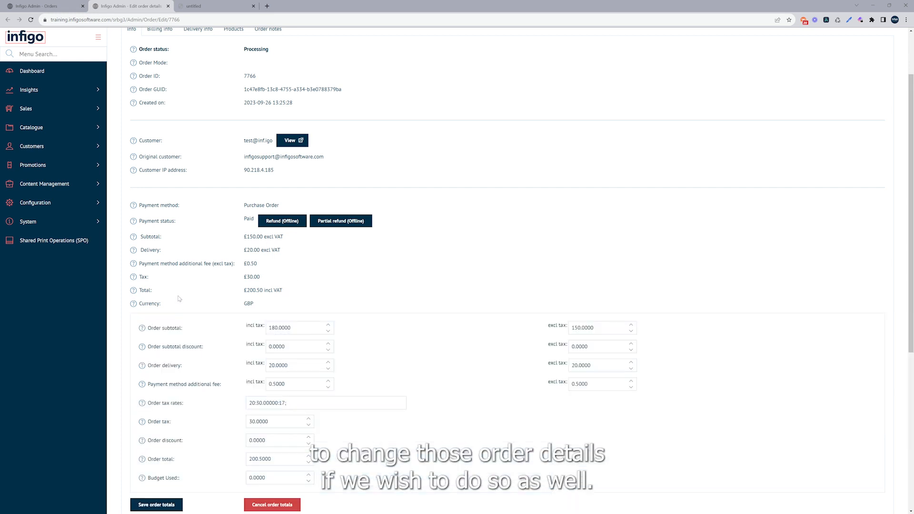
scroll(179, 298, down, 2)
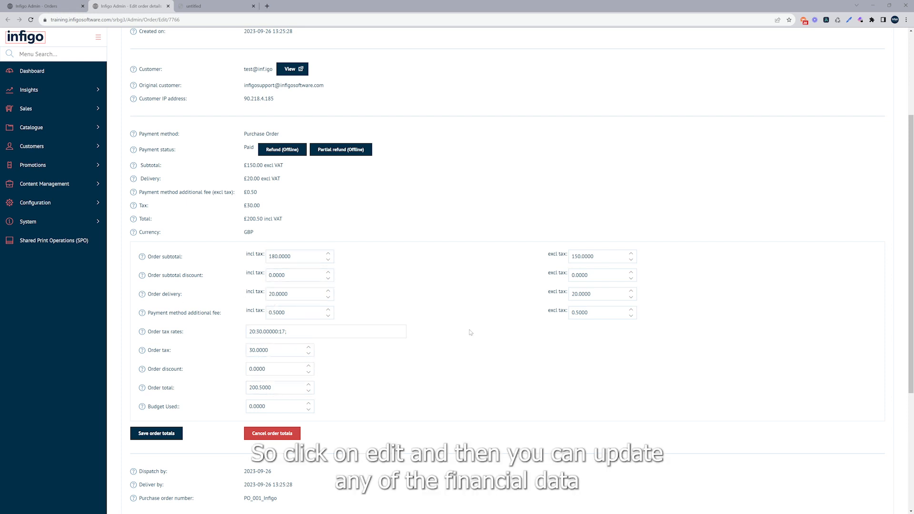
click(148, 434)
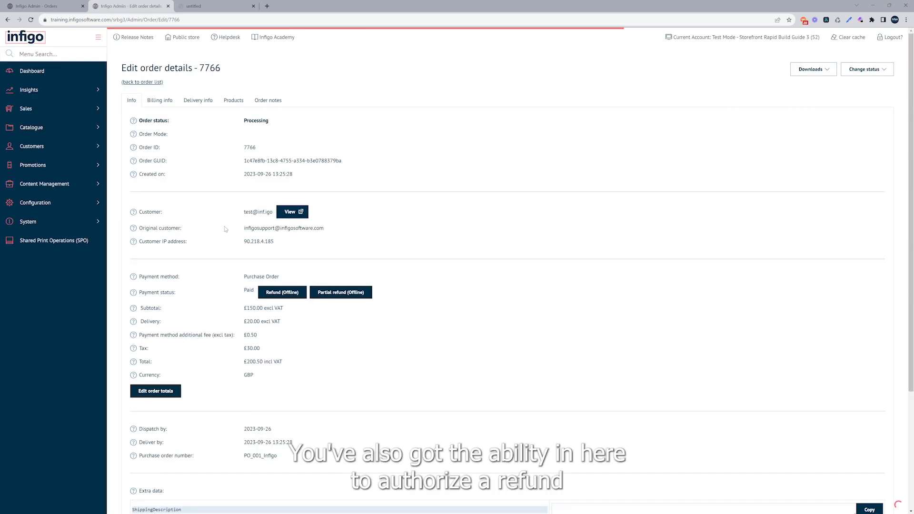
Review the order's refund options, payment details, dispatch dates and purchase order number
scroll(252, 257, down, 1)
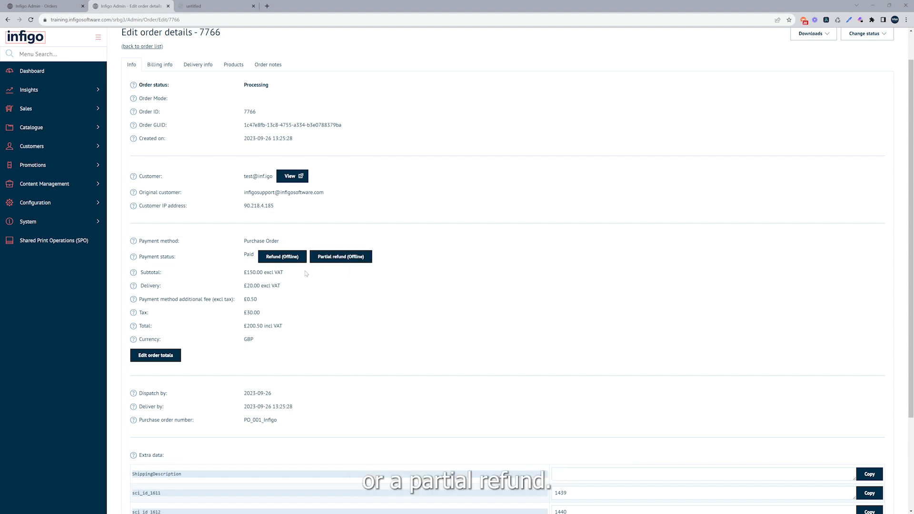
scroll(248, 269, down, 2)
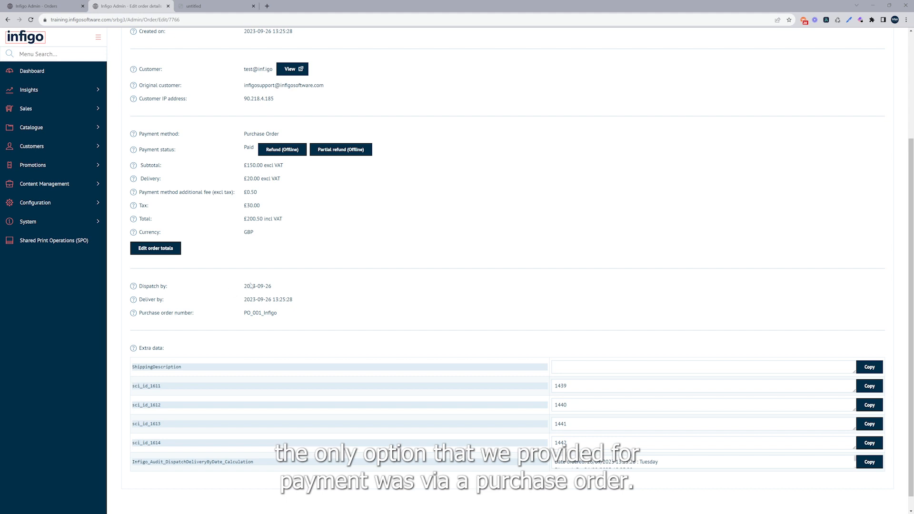
drag(284, 313, 238, 314)
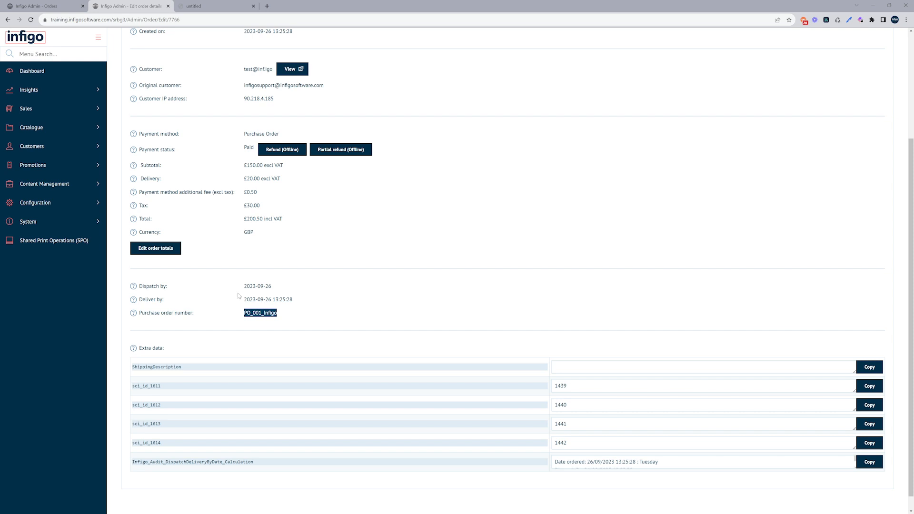
scroll(239, 295, up, 3)
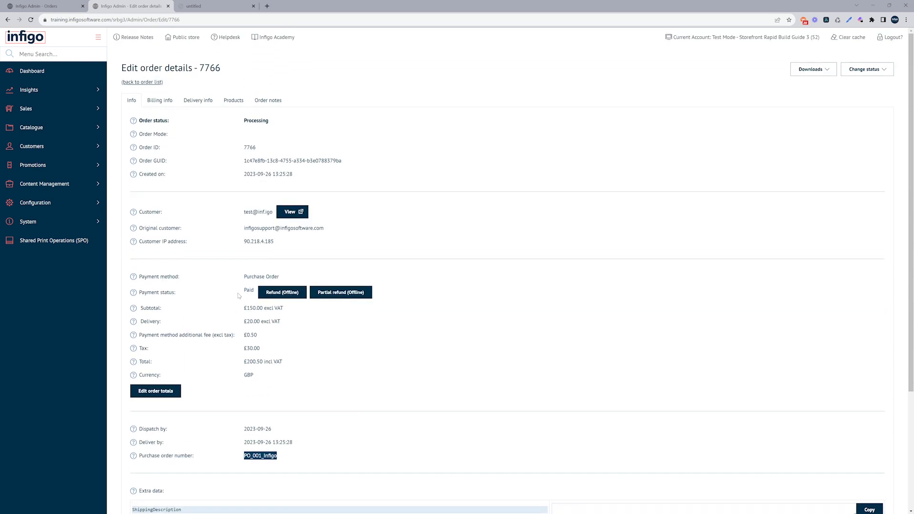
Review the order's billing and delivery information, including the tracking number field
click(155, 104)
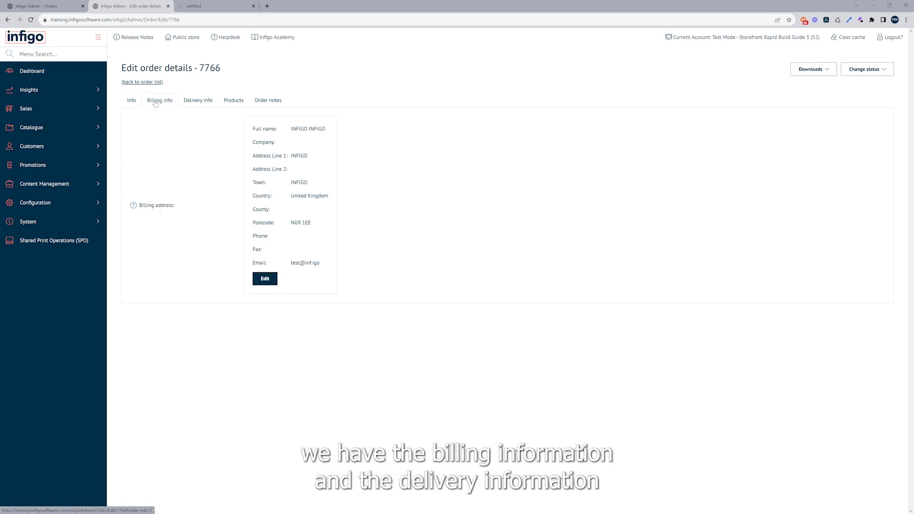
click(192, 104)
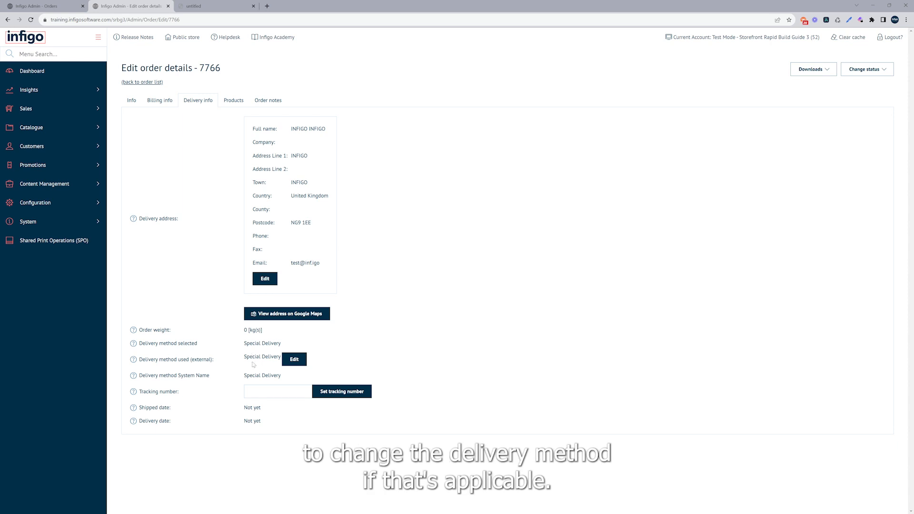
click(260, 391)
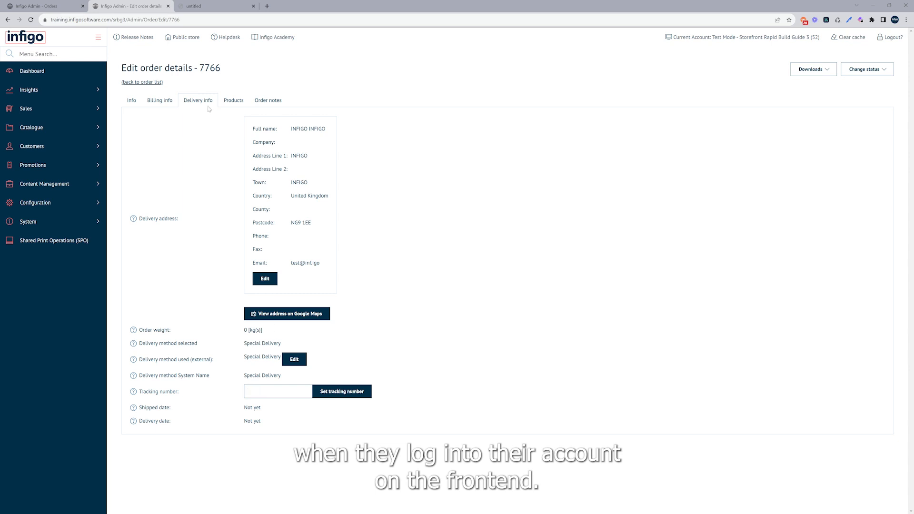
Edit the Sample Stock Product in the order's product list and set its price including tax to 10
click(231, 101)
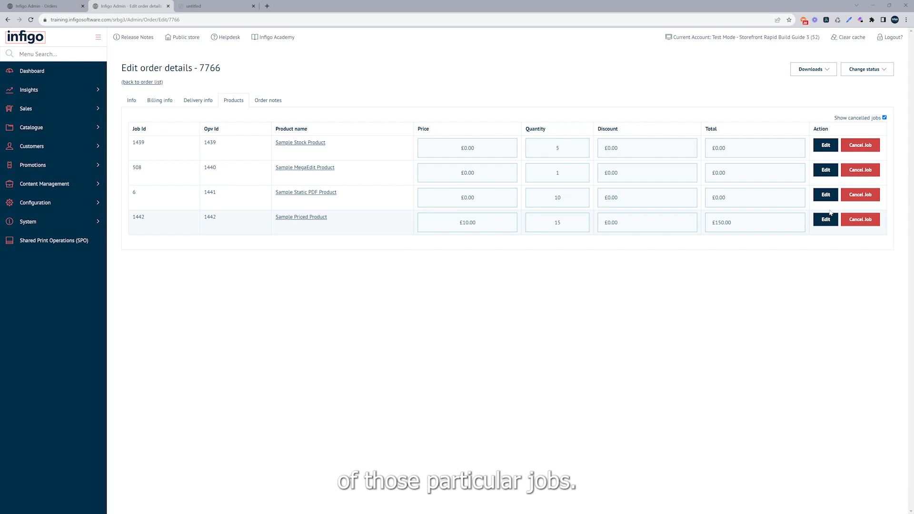
click(825, 145)
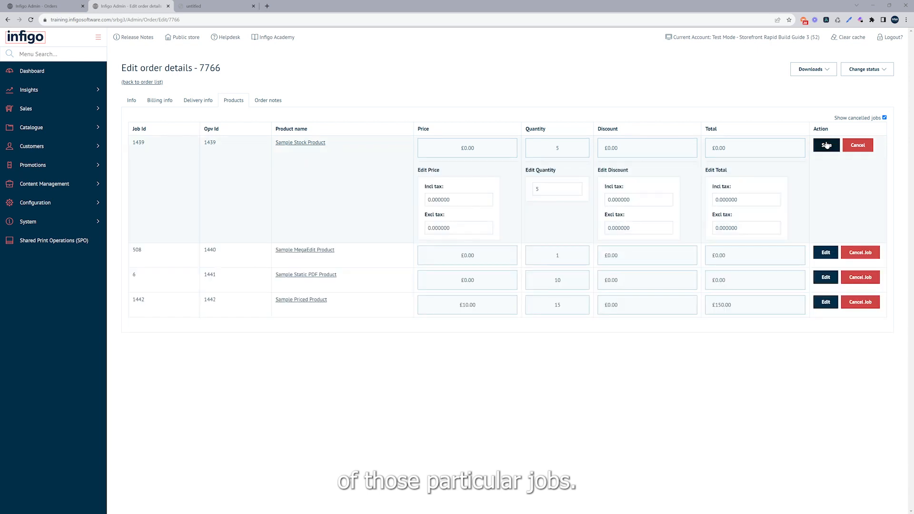
click(826, 145)
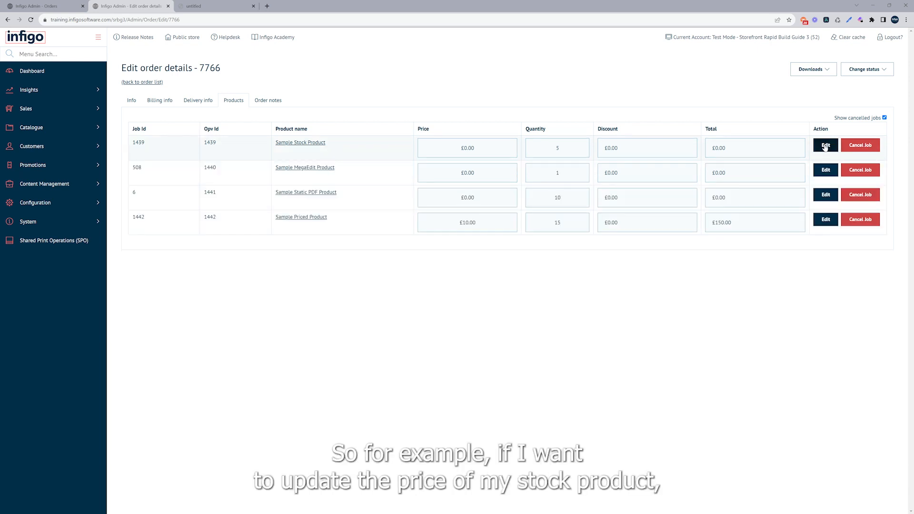
click(826, 145)
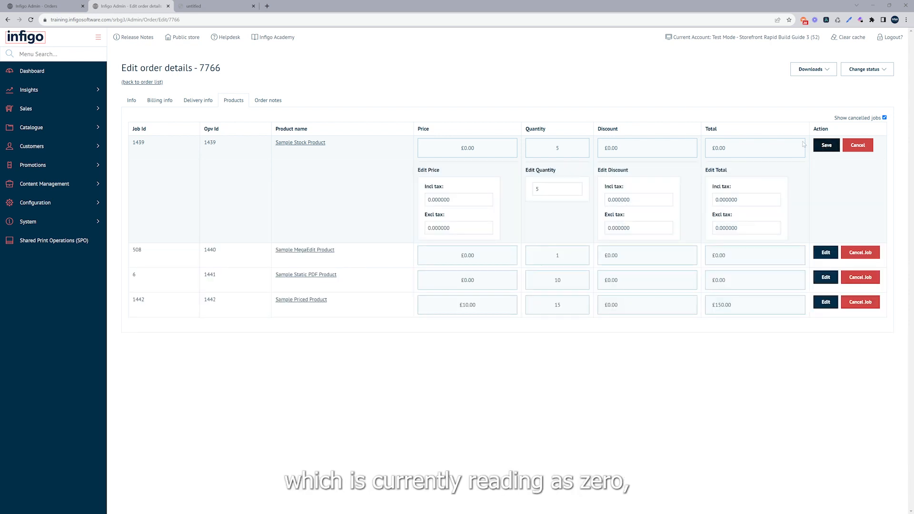
click(478, 199)
drag(437, 203, 425, 201)
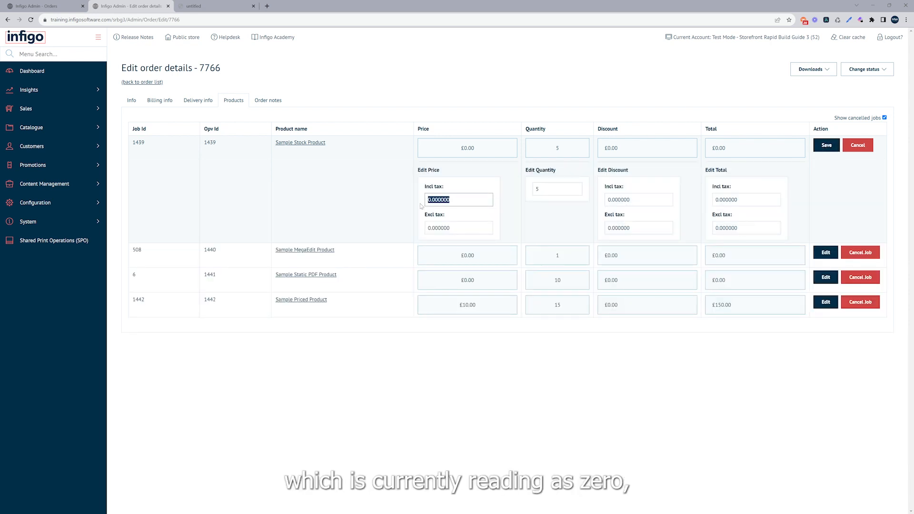
text(10)
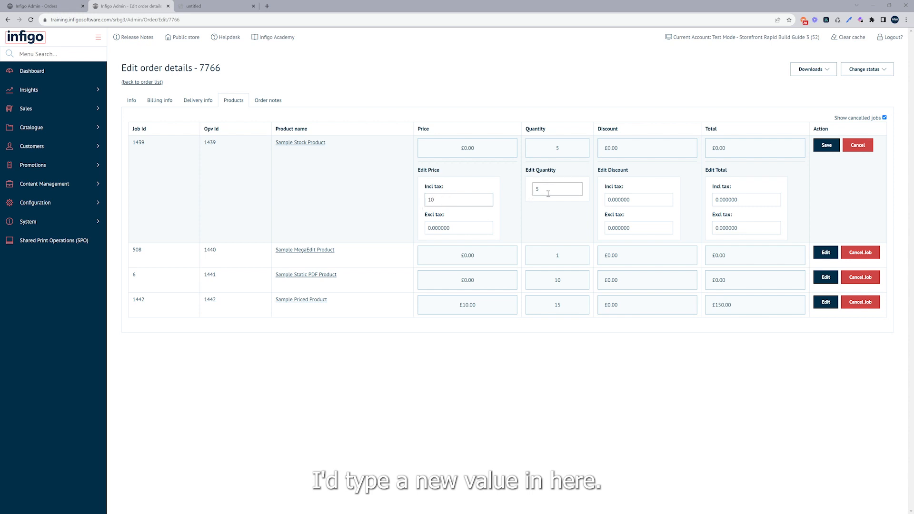
click(821, 147)
Set the Sample Stock Product's total to 10 including tax and 8 excluding tax, and save the product line
drag(781, 199, 698, 202)
text(1)
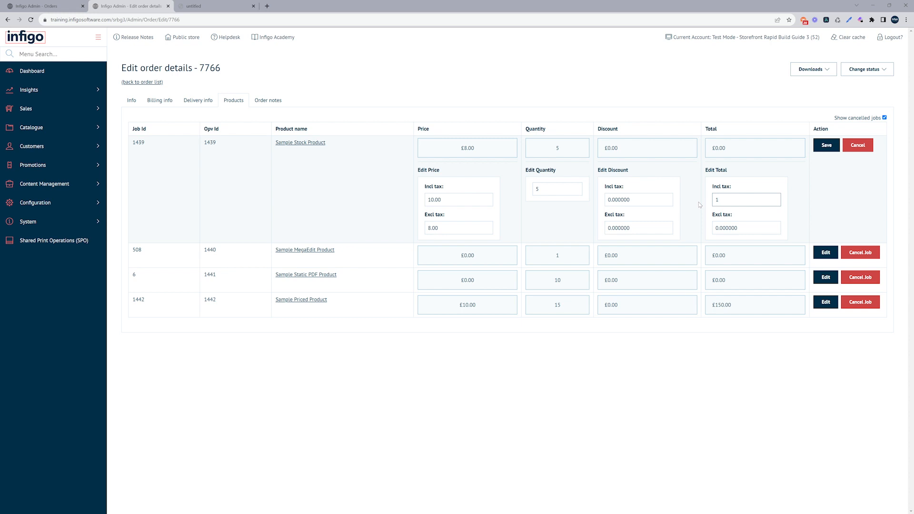
drag(779, 228, 691, 227)
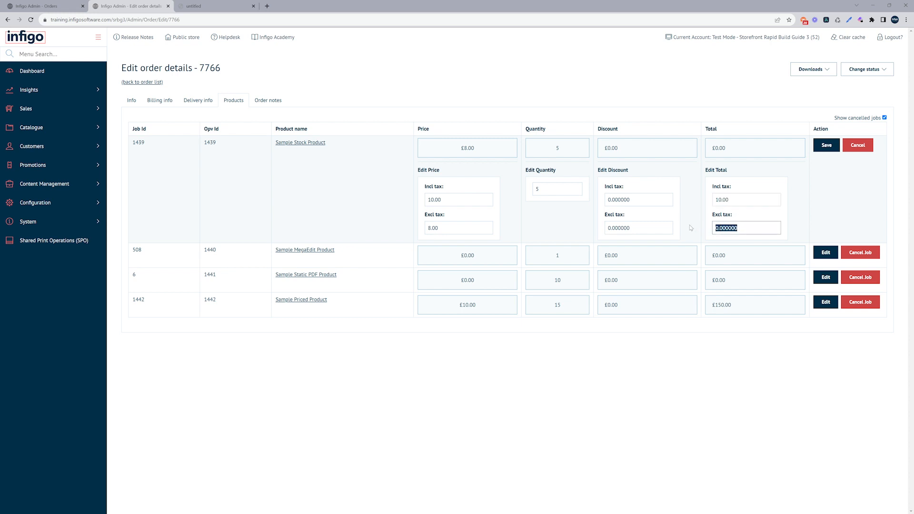
text(8.)
click(827, 146)
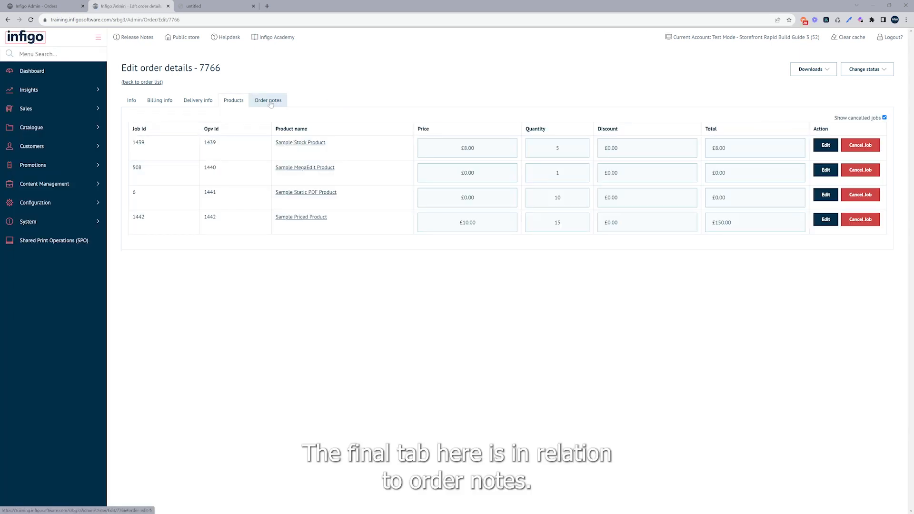
Review the order's notes and activate the message field for adding a note
click(269, 101)
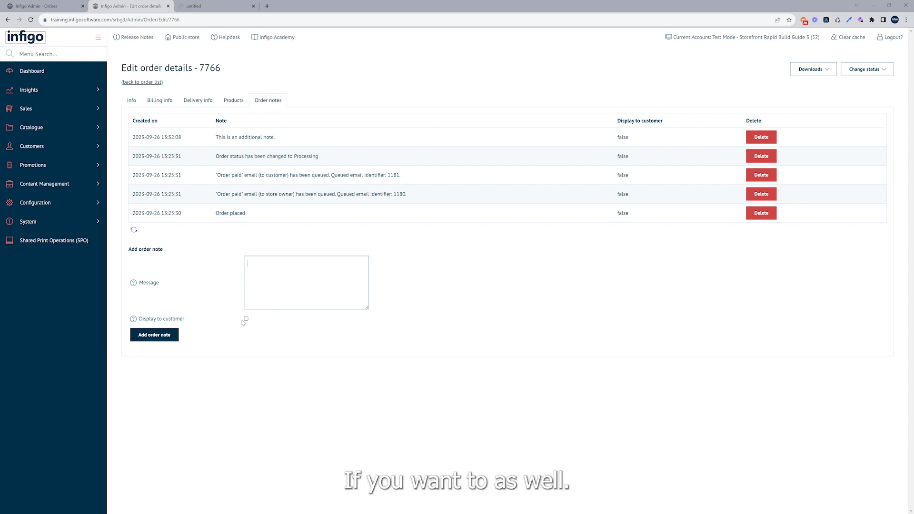
click(244, 270)
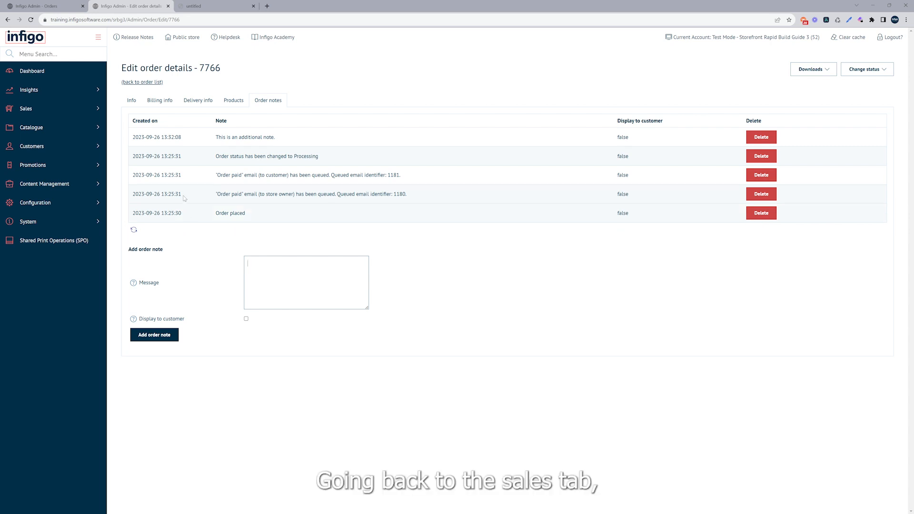
Open the current baskets under sales and expand the listed basket to view its products
click(83, 113)
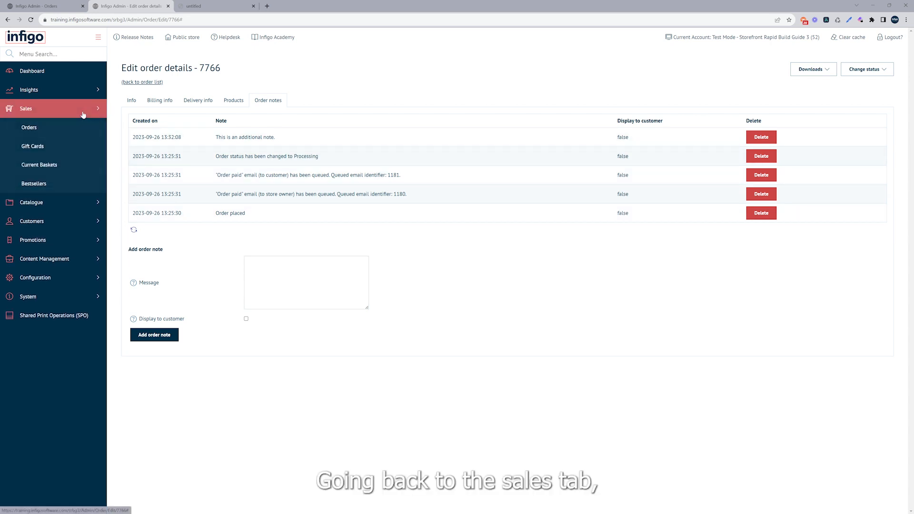
click(65, 169)
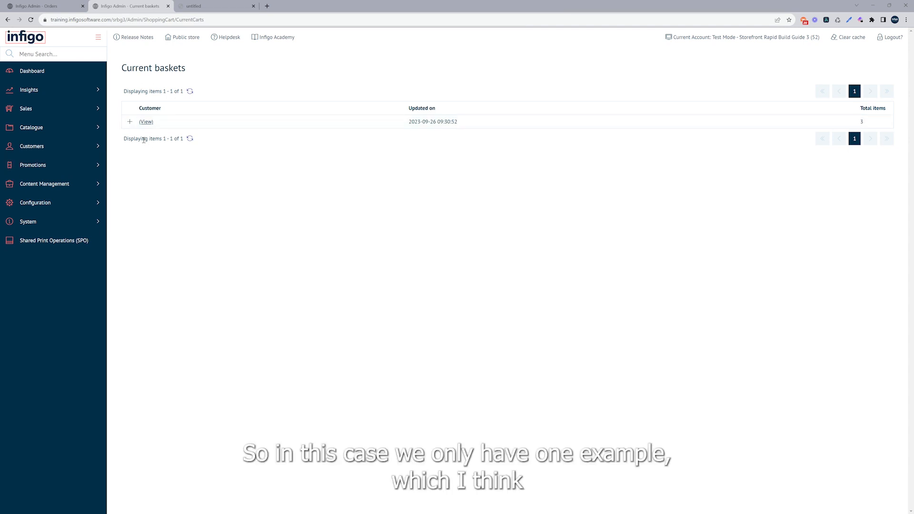
click(129, 123)
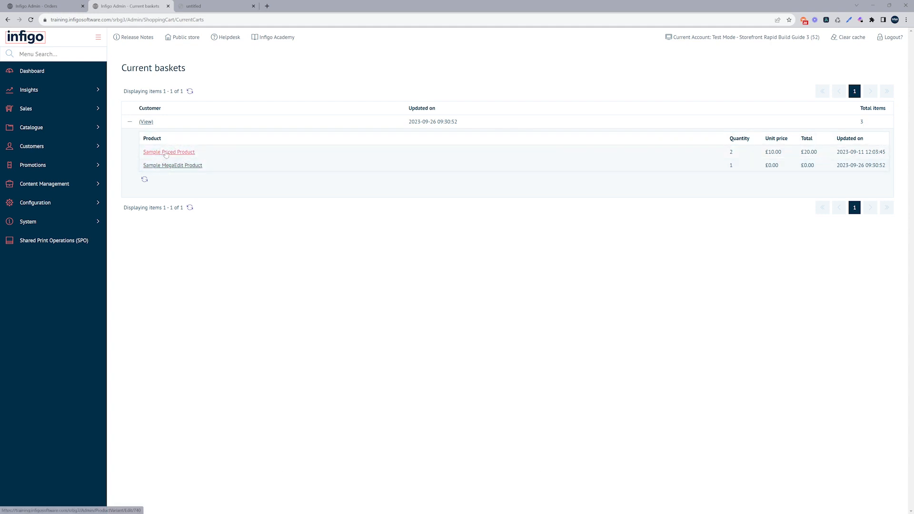
Filter the static product jobs in Shared Print Operations to Storefront Rapid Build Guide 3 and expand the Sample Static PDF Product job's details
click(56, 242)
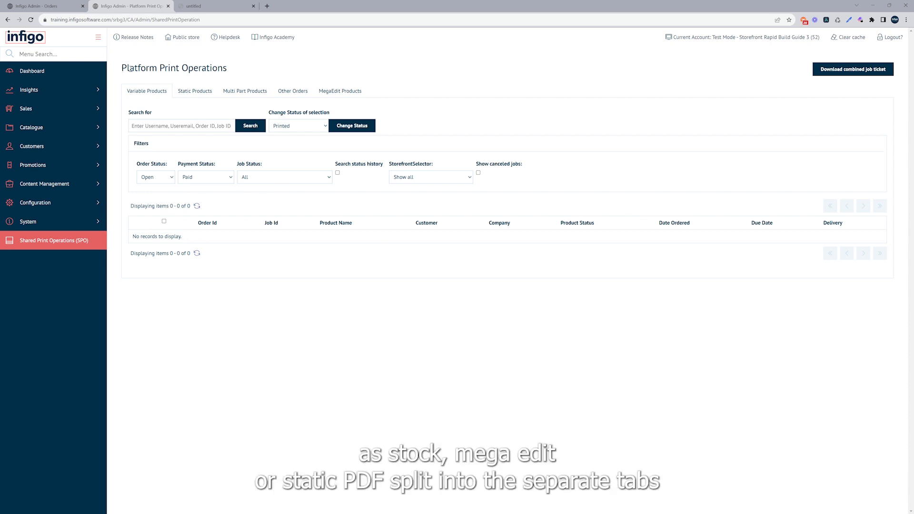
click(190, 94)
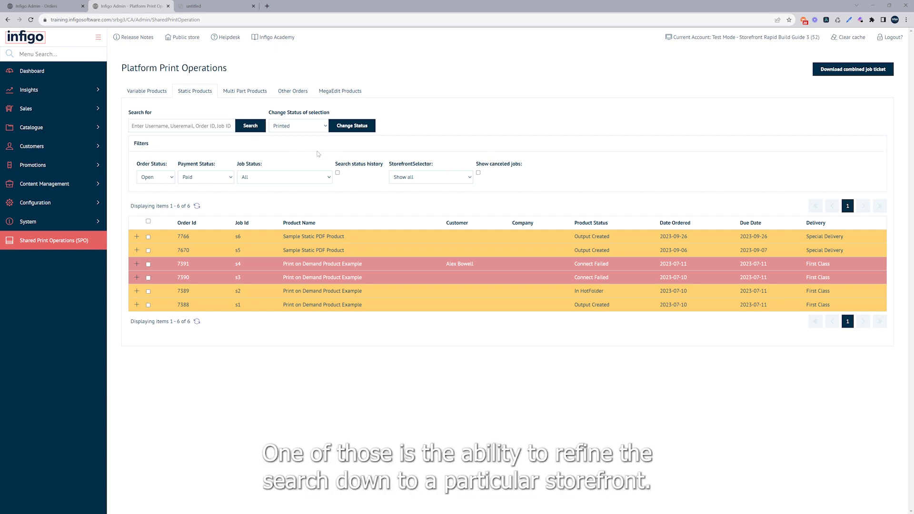
click(425, 180)
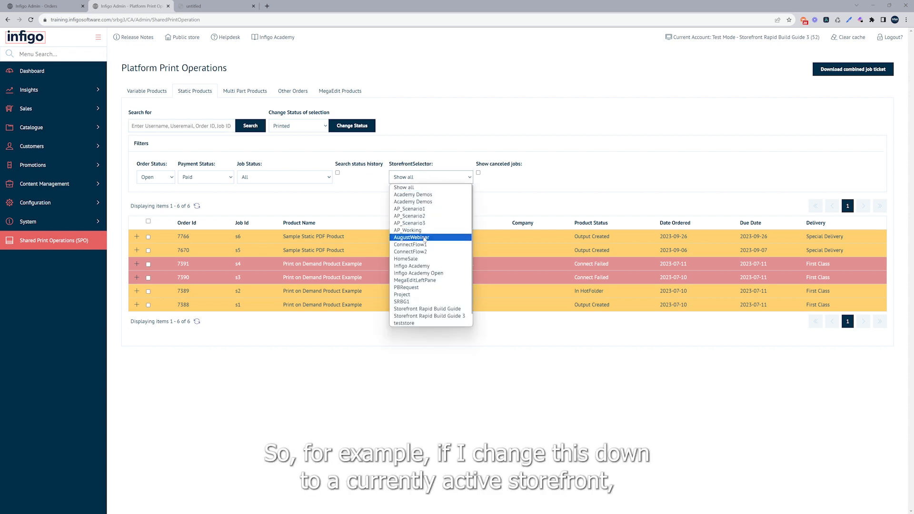
click(432, 316)
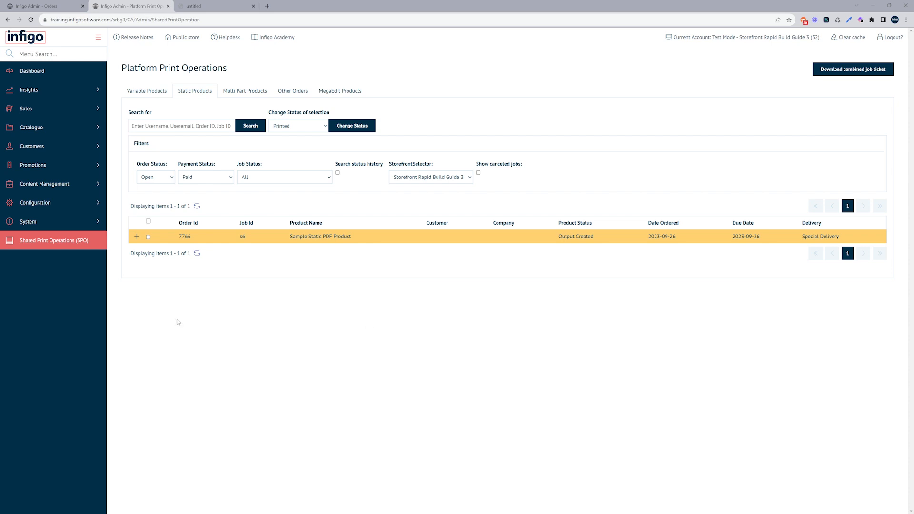
click(136, 237)
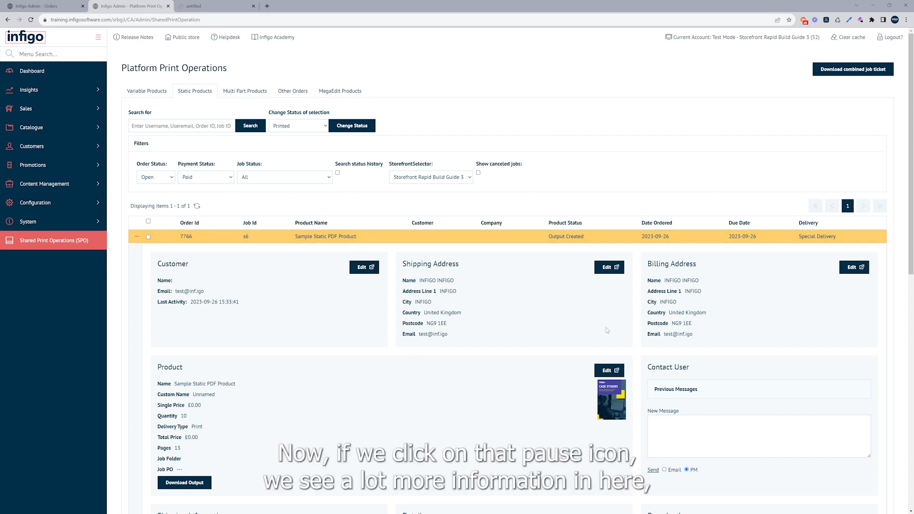
Review the Sample Static PDF Product job's details and show its notes
scroll(547, 316, down, 2)
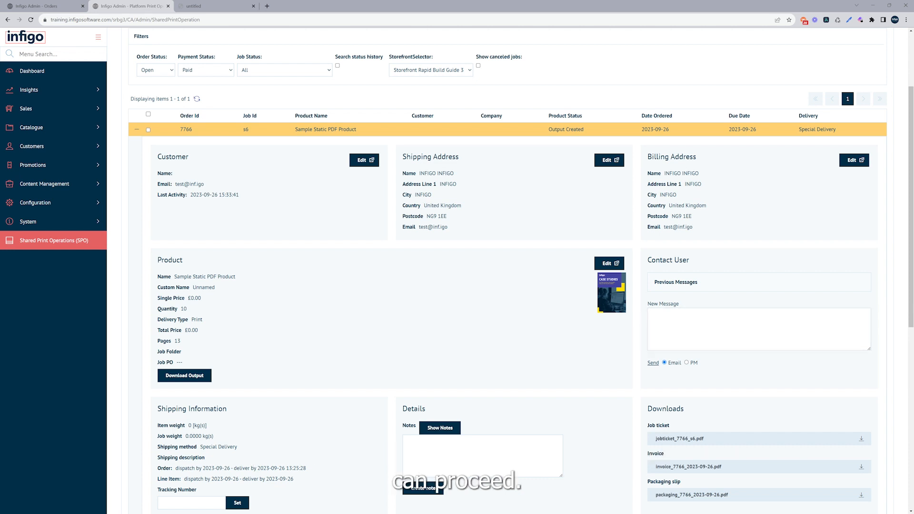
scroll(348, 355, down, 2)
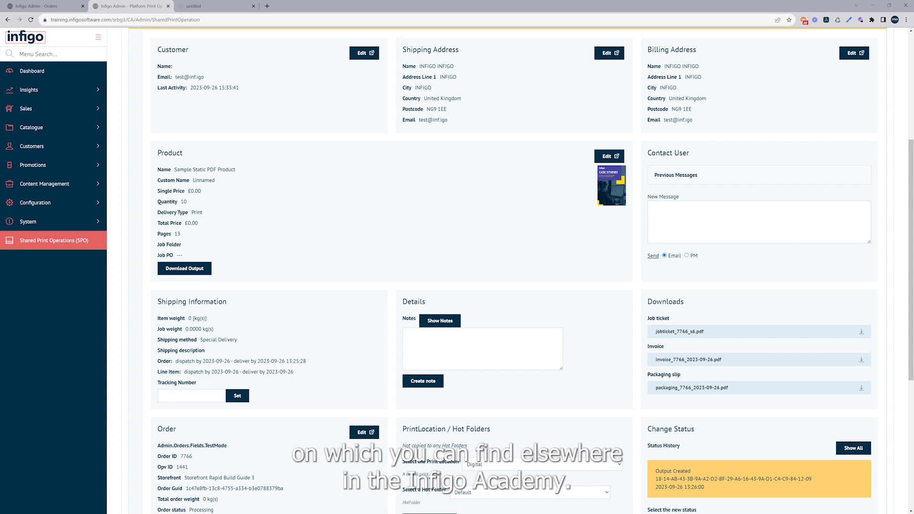
scroll(529, 319, down, 2)
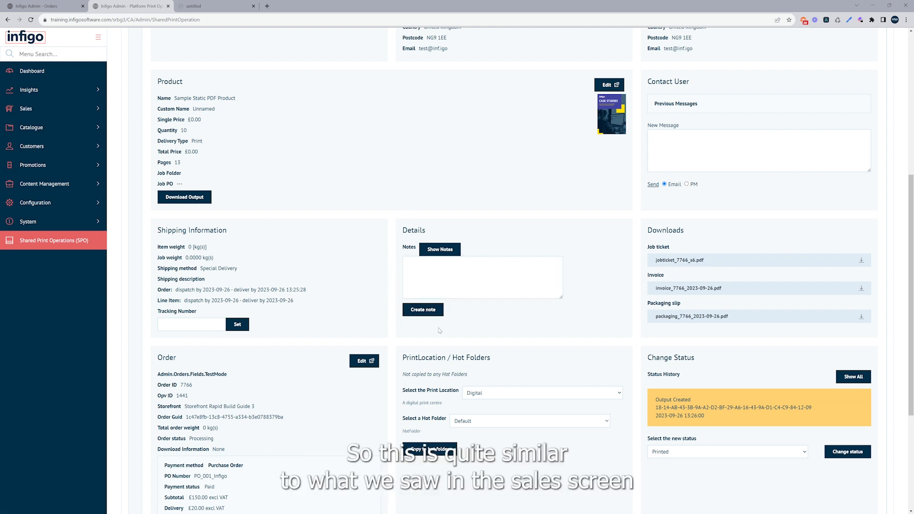
click(447, 252)
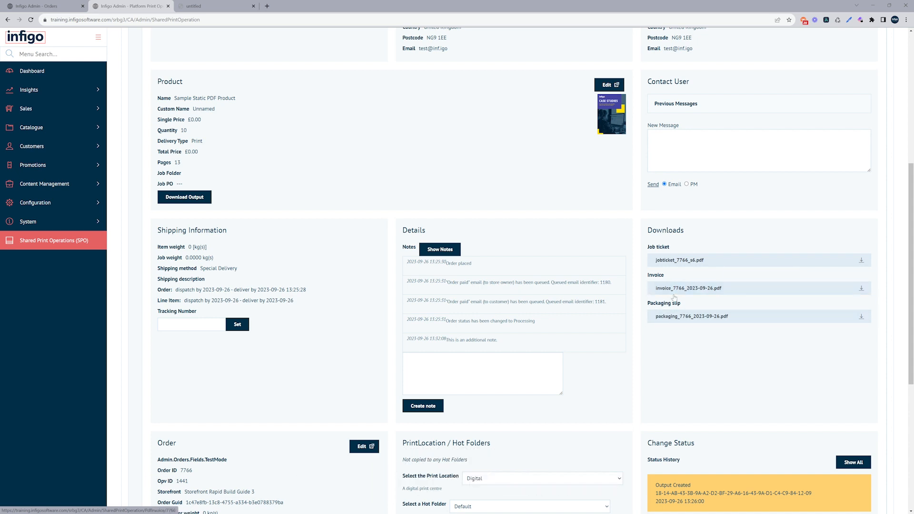
Download the job's packaging slip, open the PDF to view it, and return to the print operations page
click(672, 320)
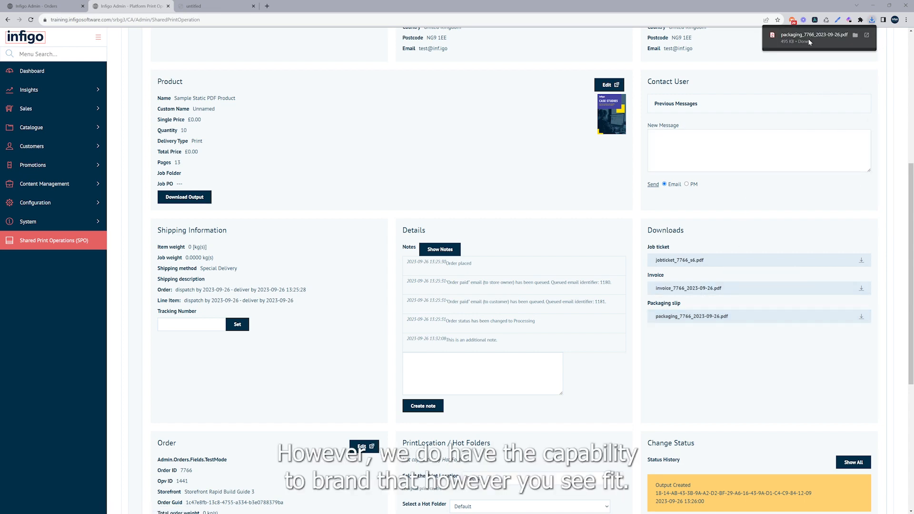
click(809, 38)
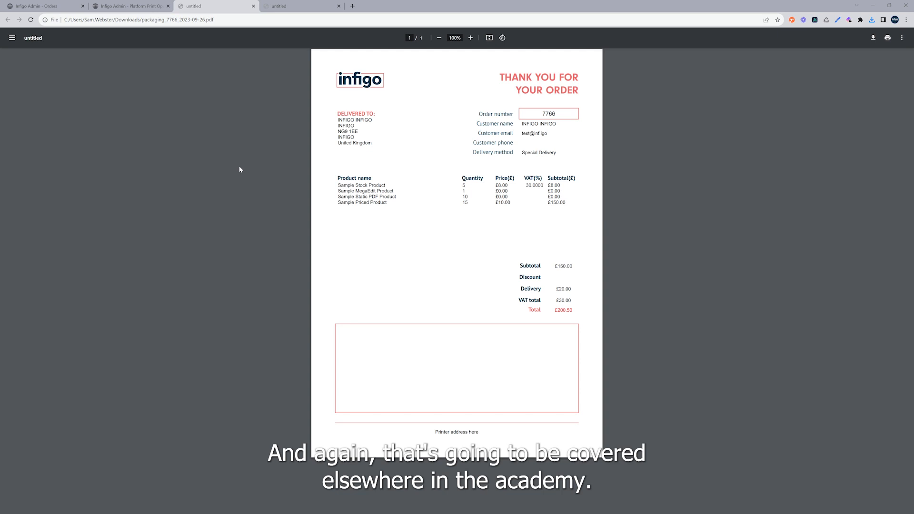
click(130, 6)
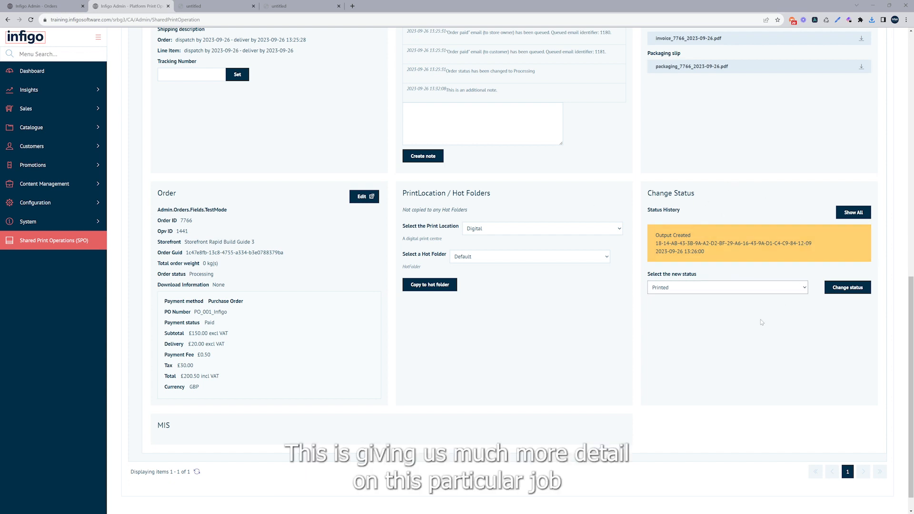
Show the job's full status history and change the job's status to Printed
click(849, 215)
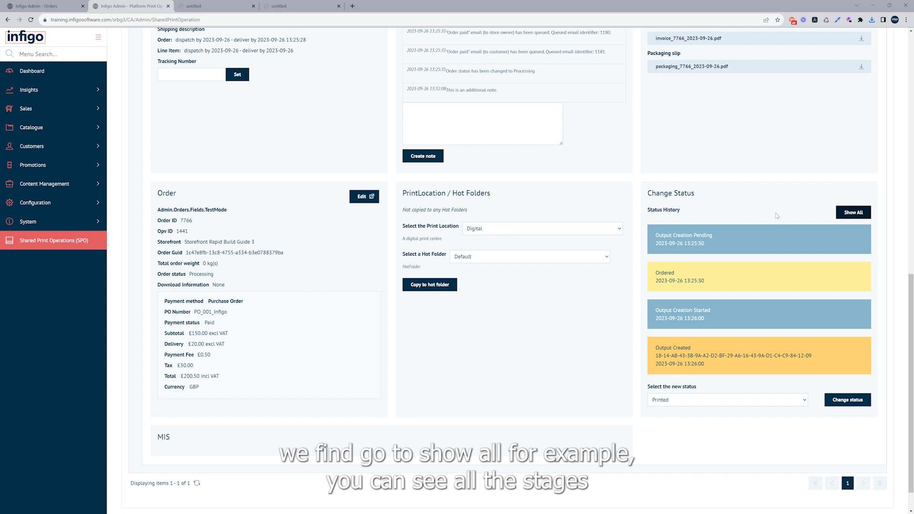
scroll(761, 212, down, 1)
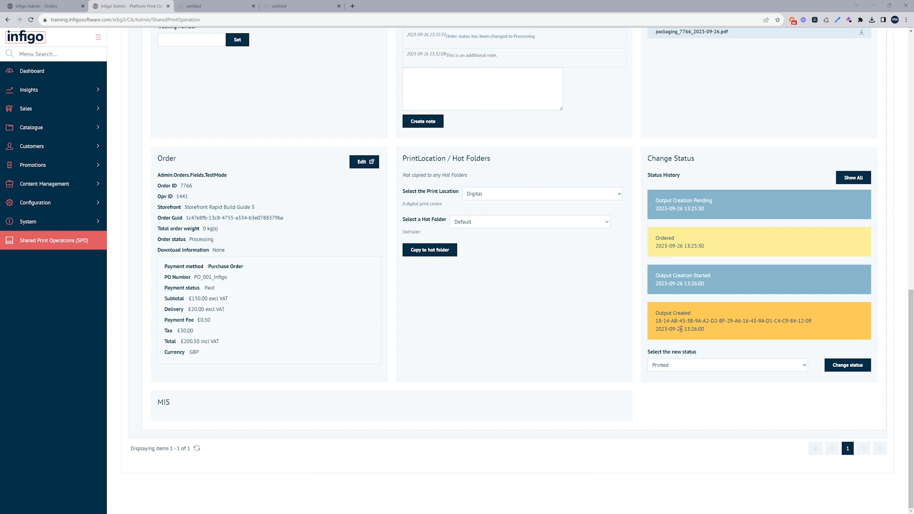
click(713, 370)
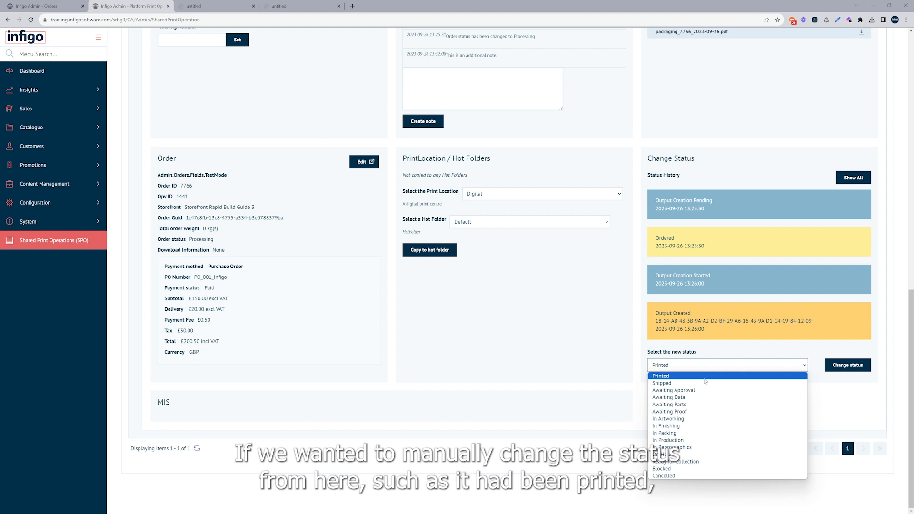
click(705, 376)
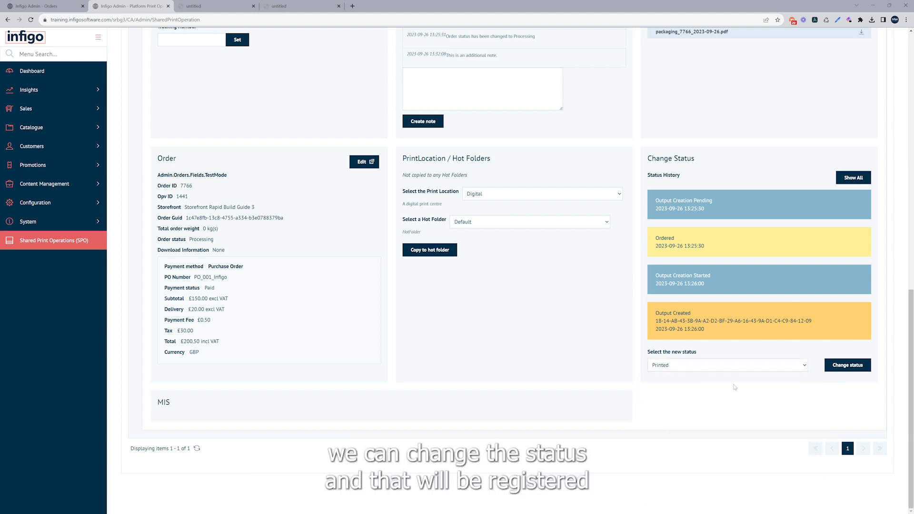
click(838, 369)
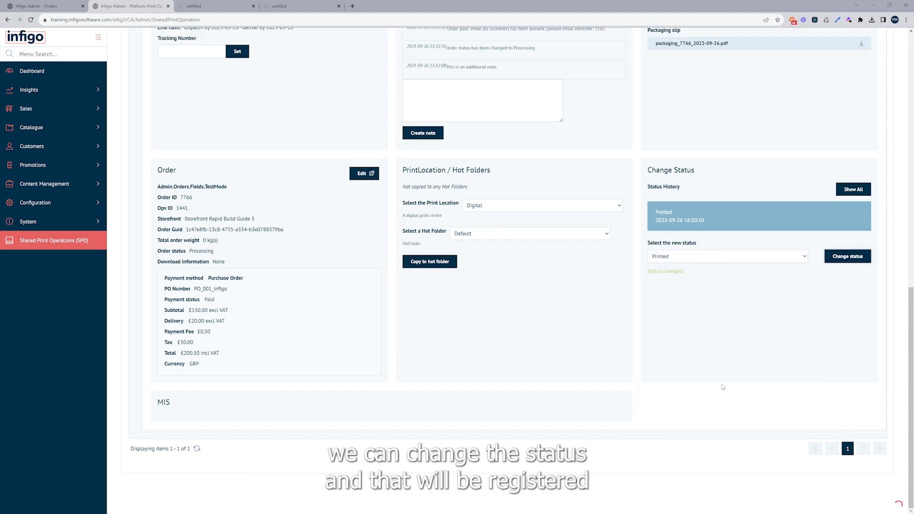